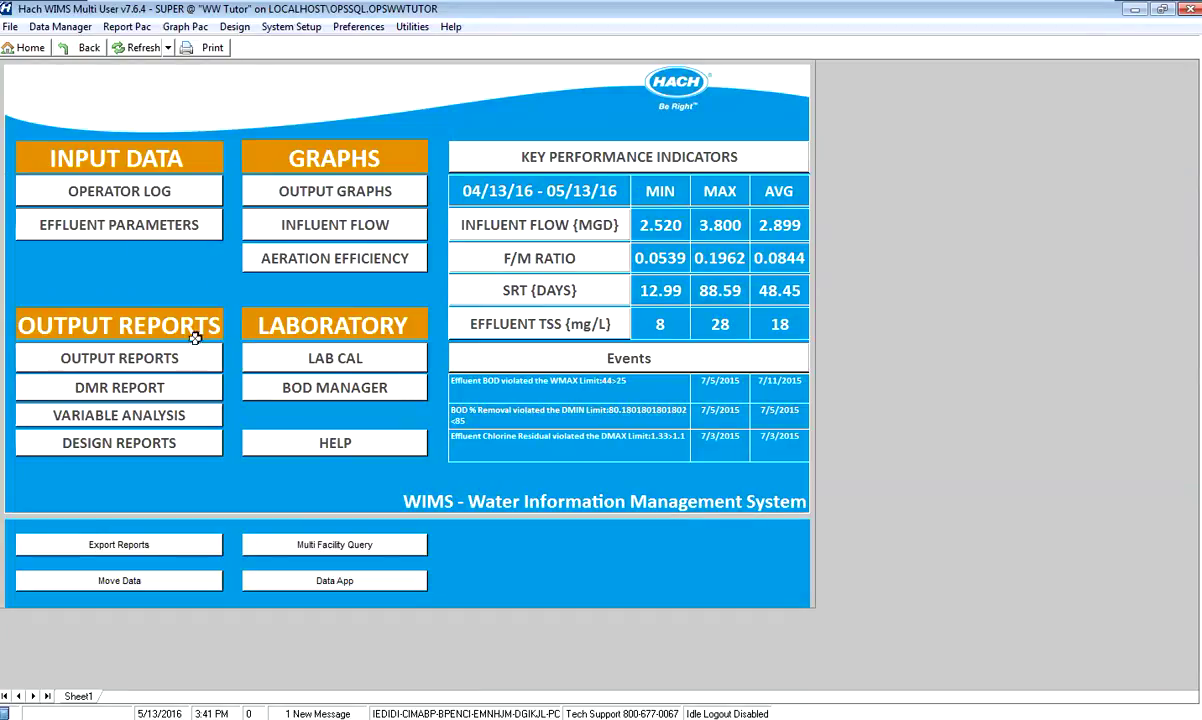
Open a blank, untitled Spread Report Design sheet from the WIMS home screen.
{"action": "left_click", "coordinate": [77, 452]}
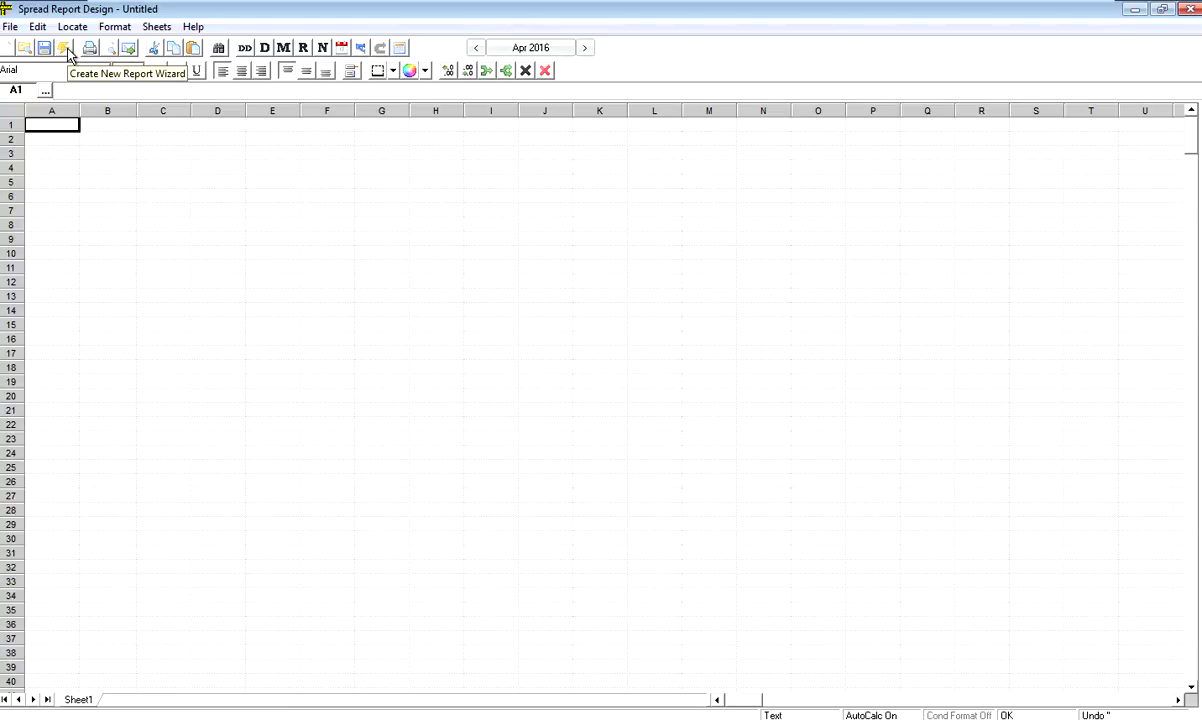
Launch the Spread Report Wizard from the File menu.
{"action": "left_click", "coordinate": [12, 27]}
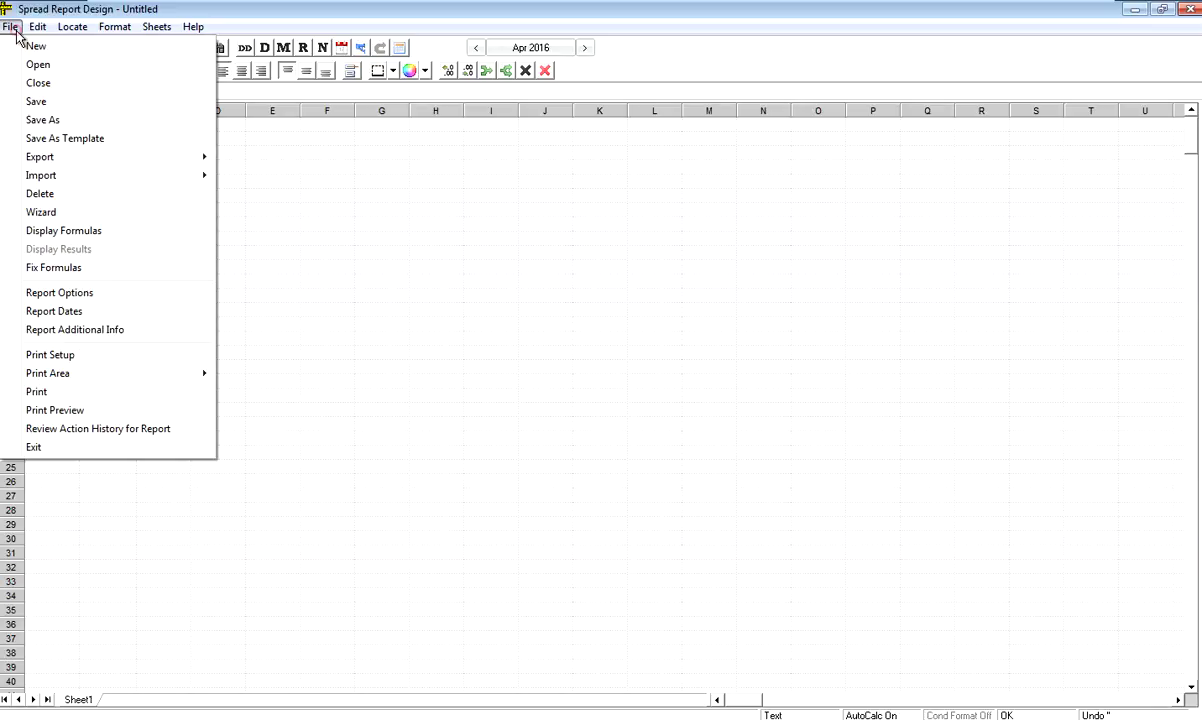
{"action": "left_click", "coordinate": [44, 212]}
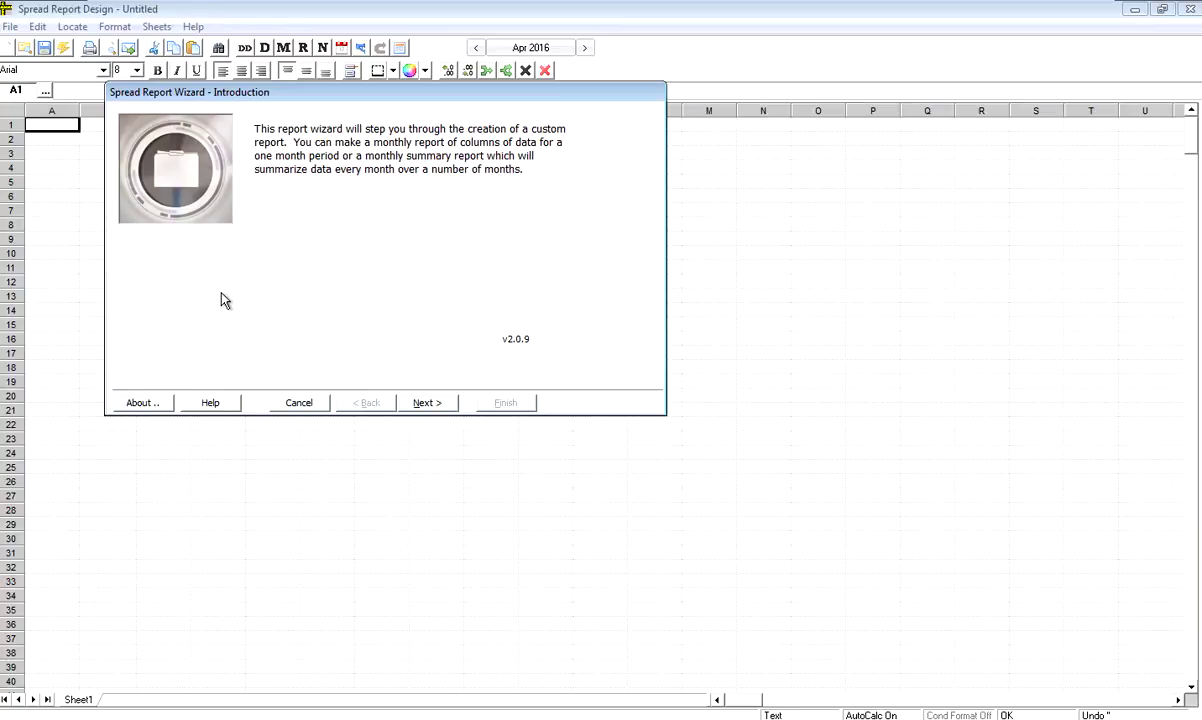
Choose Columnar over Summary as the report type and continue to the title step.
{"action": "left_click", "coordinate": [428, 403]}
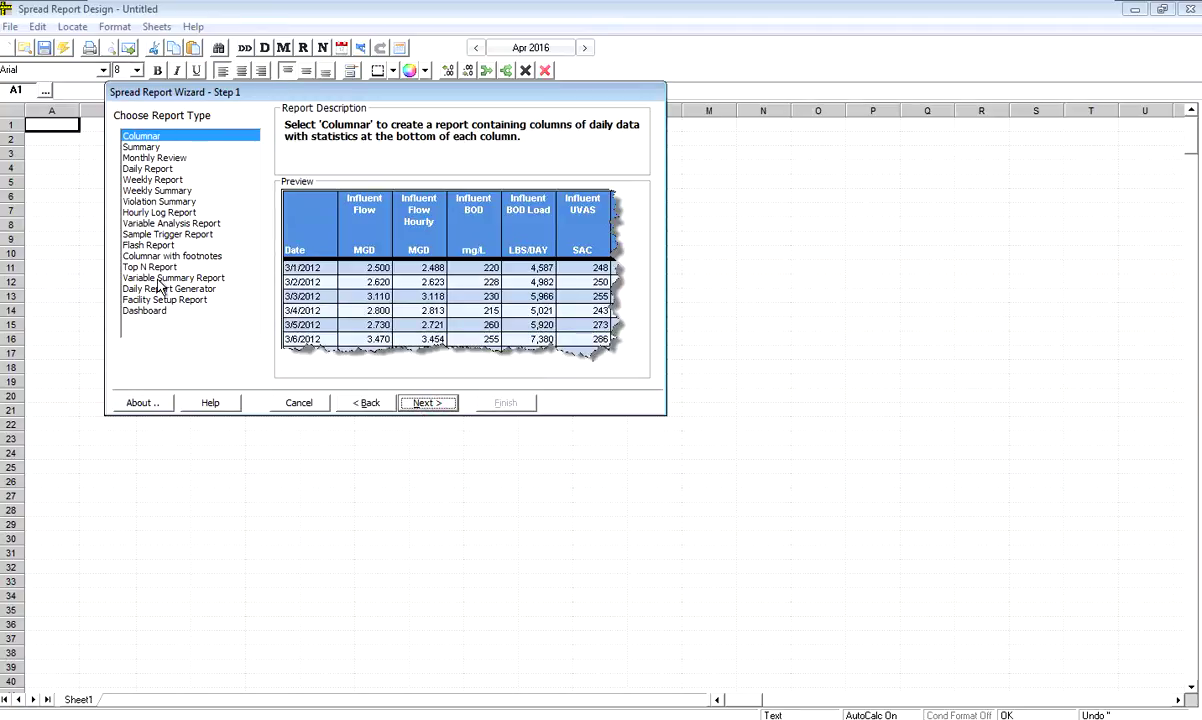
{"action": "left_click", "coordinate": [138, 148]}
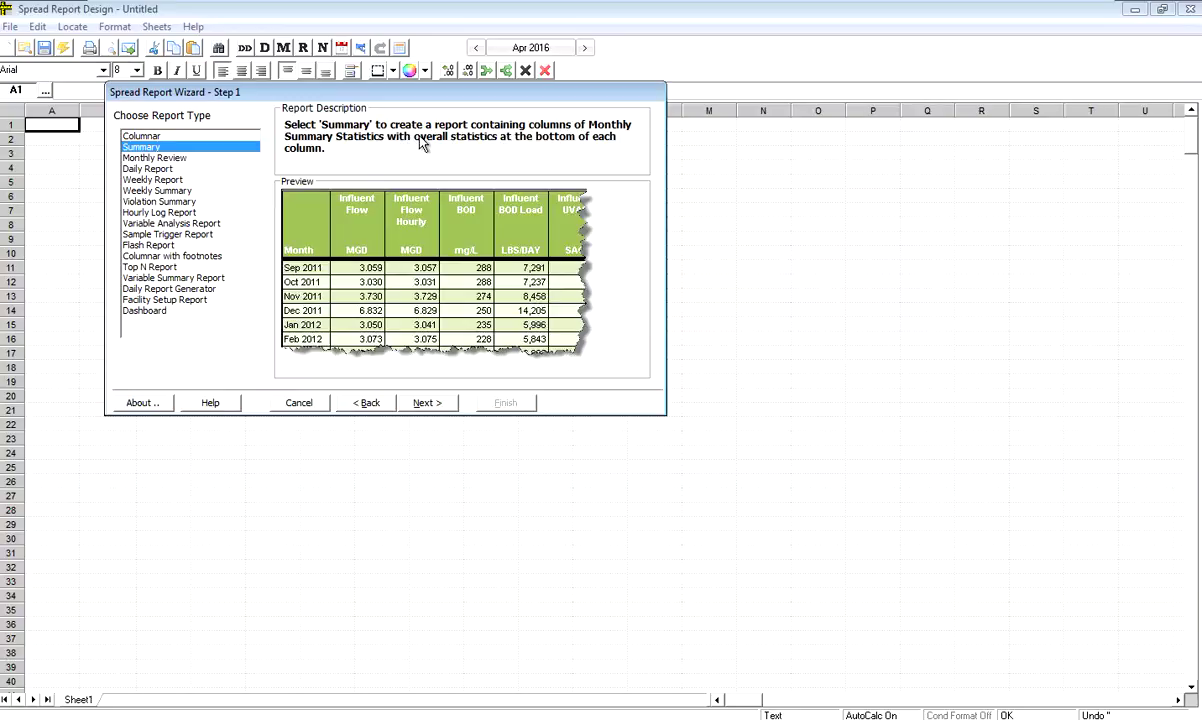
{"action": "left_click", "coordinate": [145, 136]}
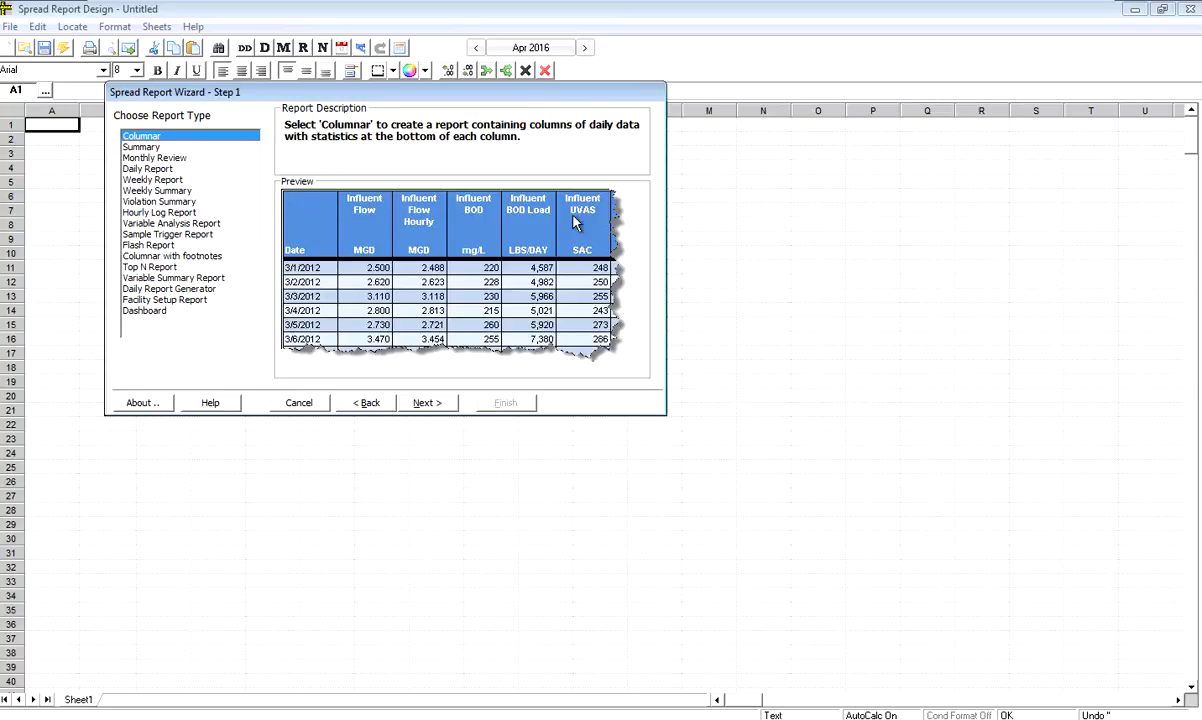
{"action": "left_click", "coordinate": [428, 404]}
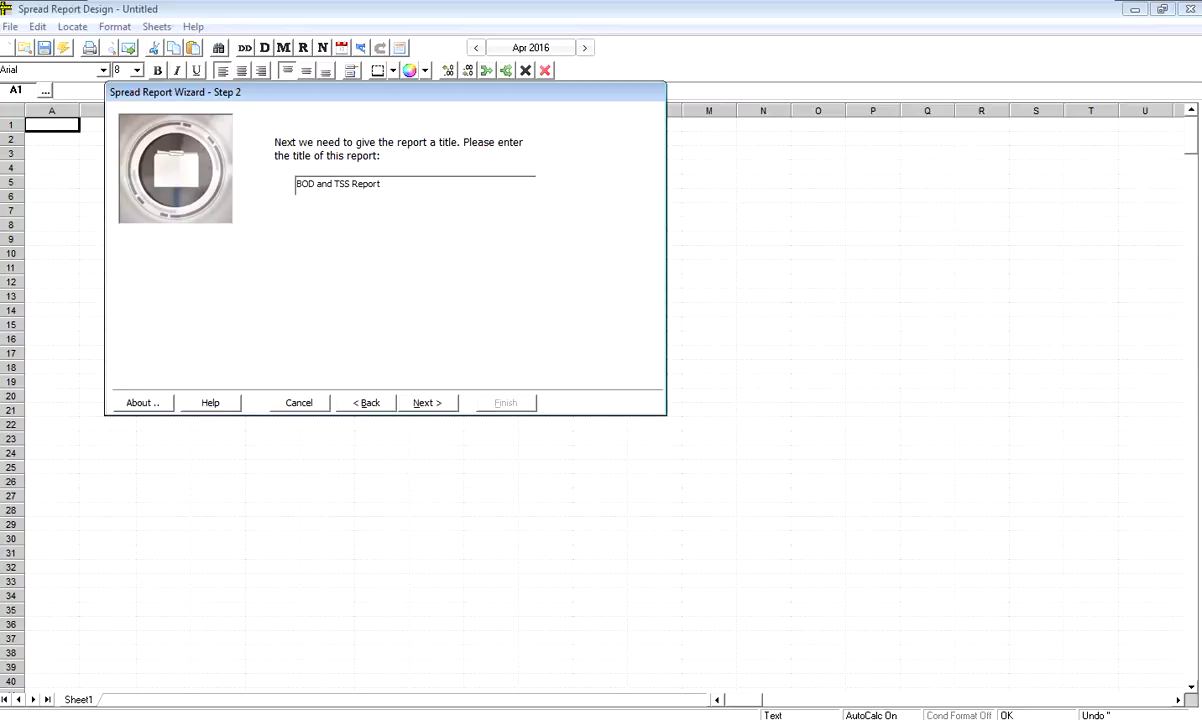
Accept the title 'BOD and TSS Report' and continue to variable selection.
{"action": "left_click", "coordinate": [437, 404]}
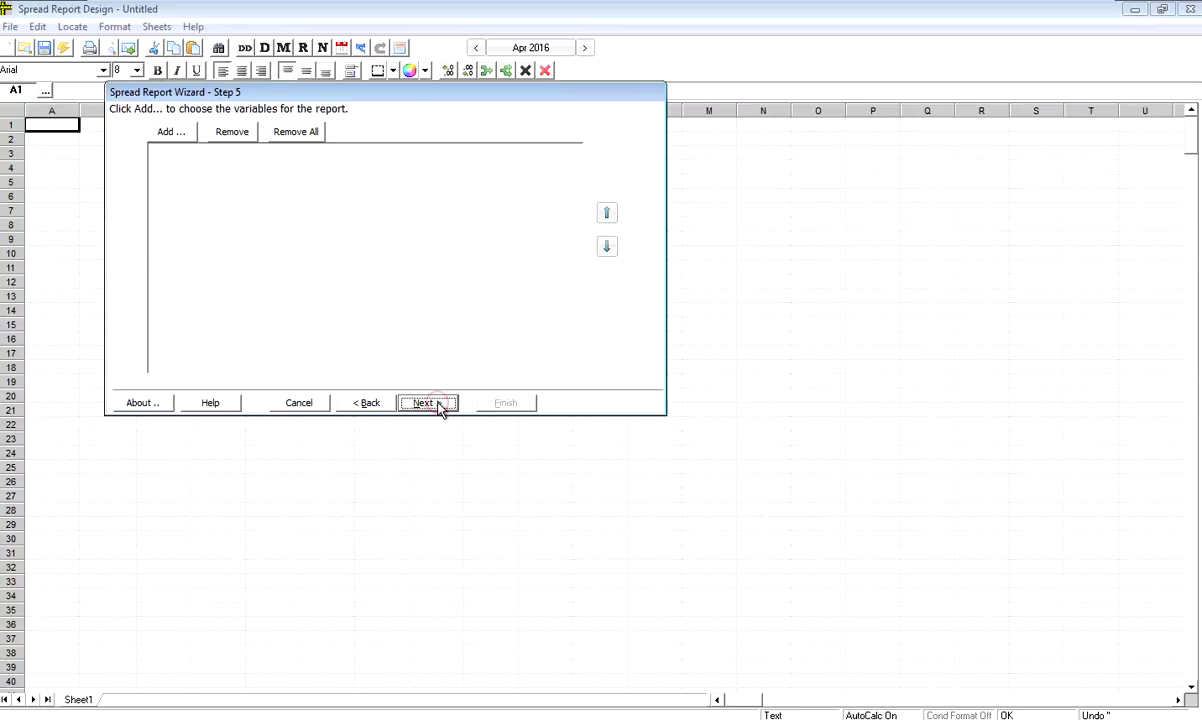
Add the Influent Flow variable through the Variable Browser.
{"action": "left_click", "coordinate": [163, 133]}
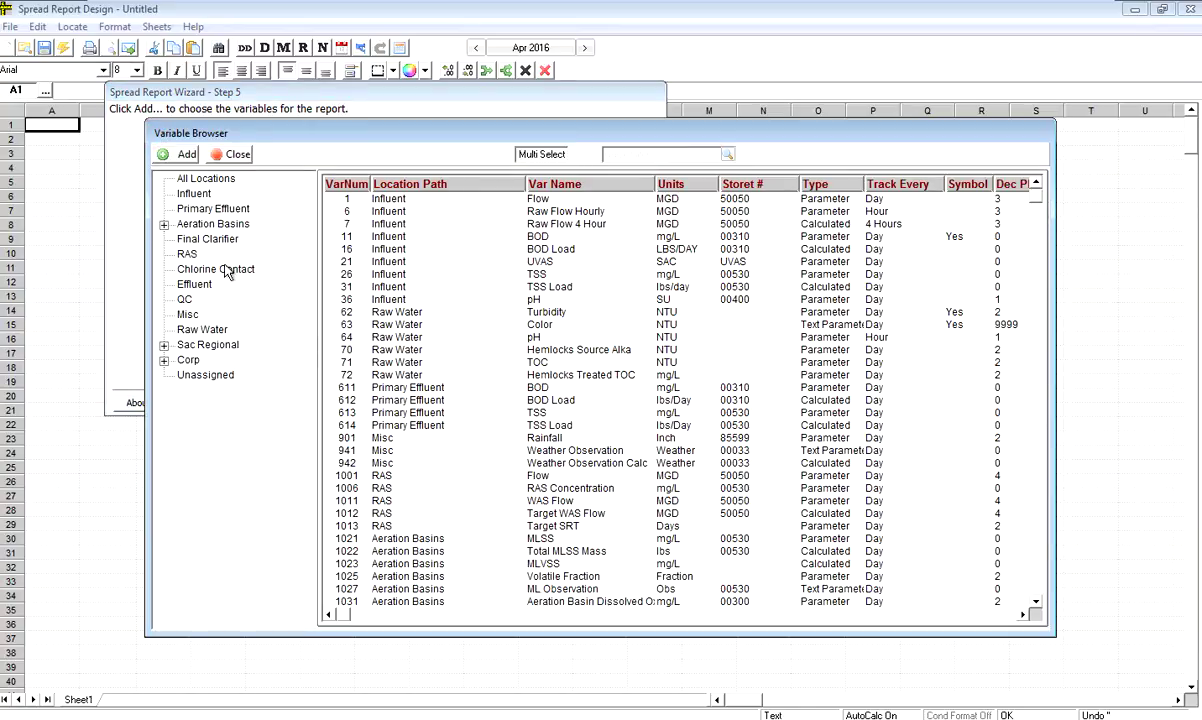
{"action": "left_click", "coordinate": [396, 200]}
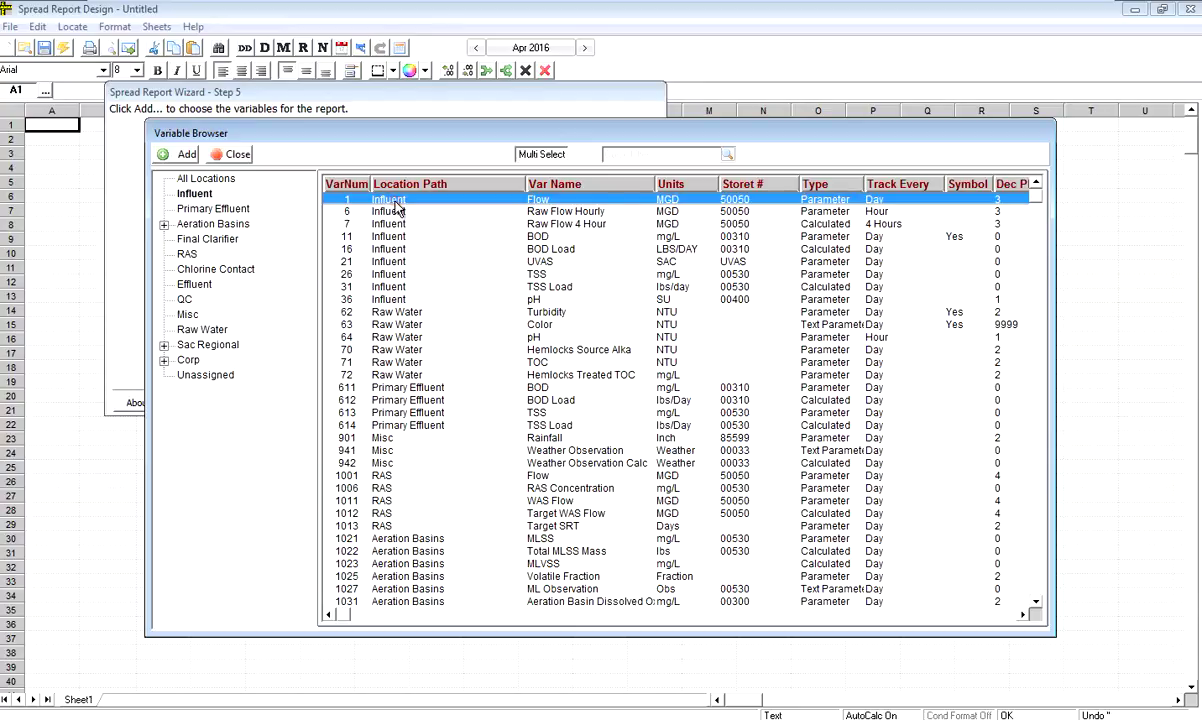
{"action": "left_click", "coordinate": [186, 157]}
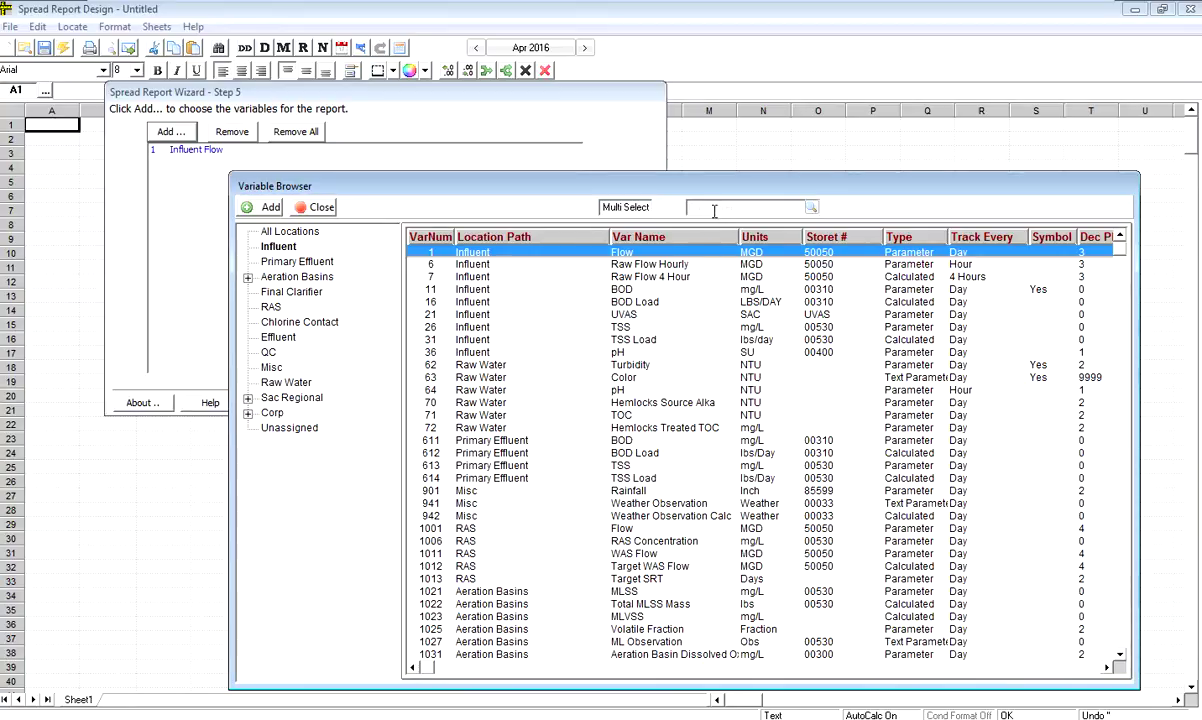
Filter the browser for BOD and select Influent, Primary Effluent and Effluent BOD.
{"action": "type", "text": "BOD"}
{"action": "key", "text": "Return"}
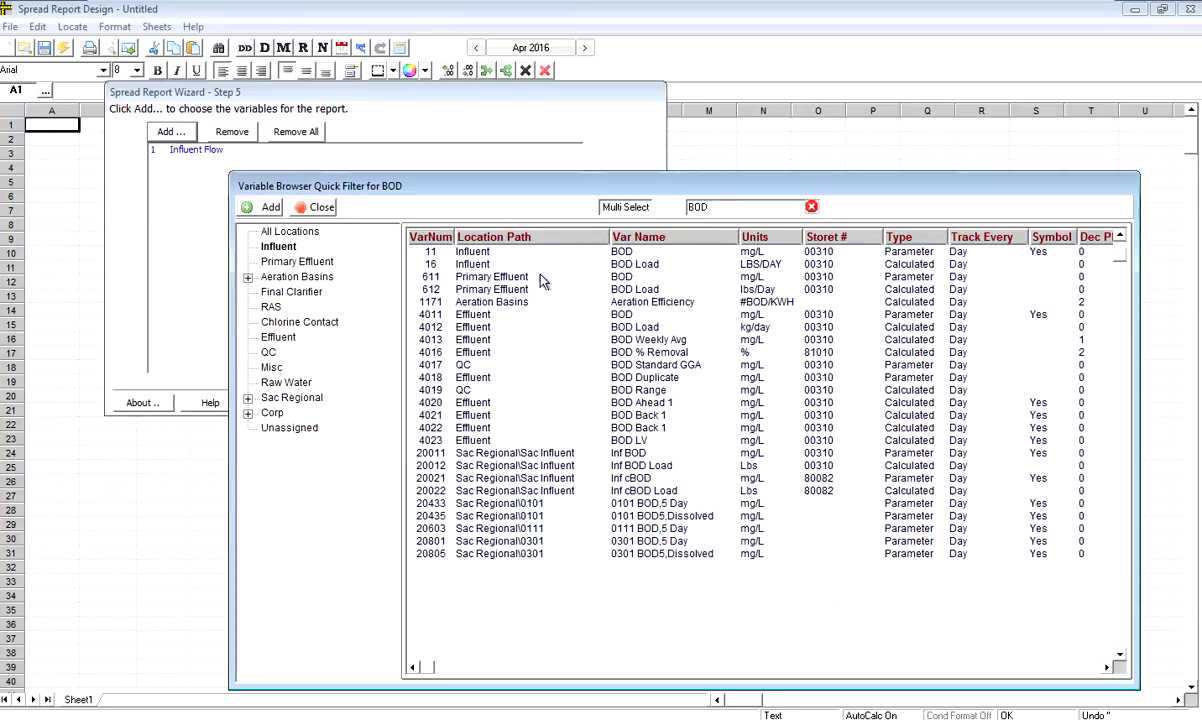
{"action": "left_click", "coordinate": [468, 252]}
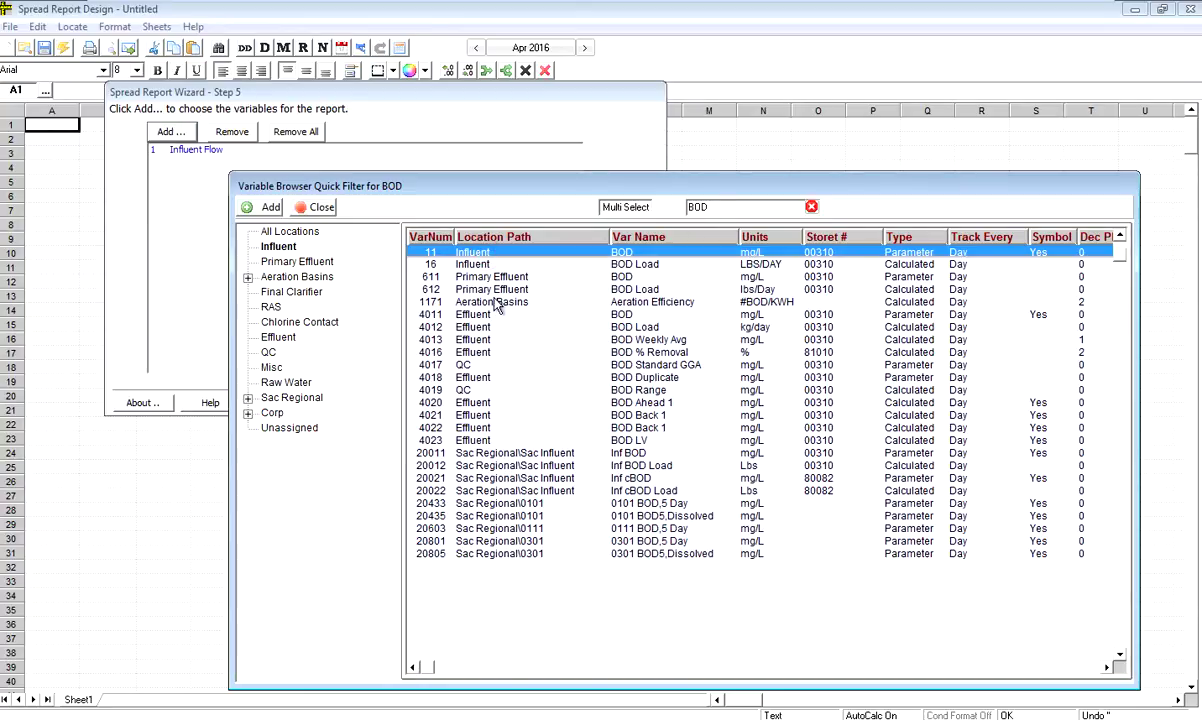
{"action": "left_click", "coordinate": [490, 277]}
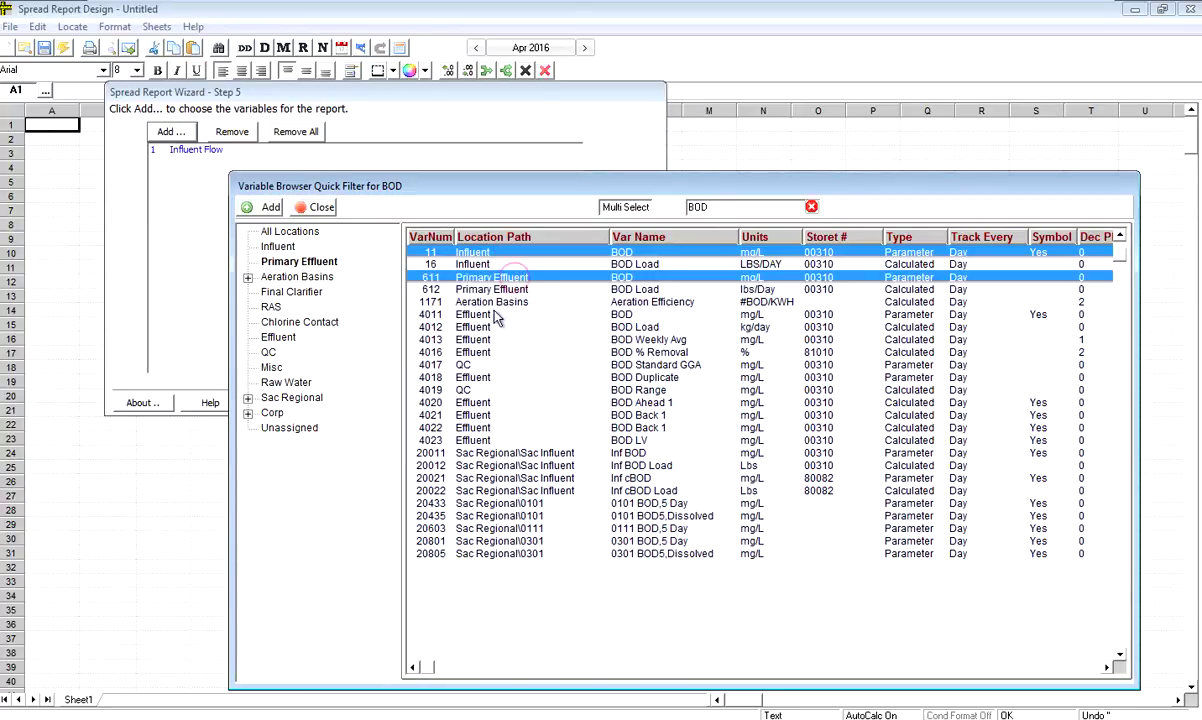
{"action": "left_click", "coordinate": [496, 315]}
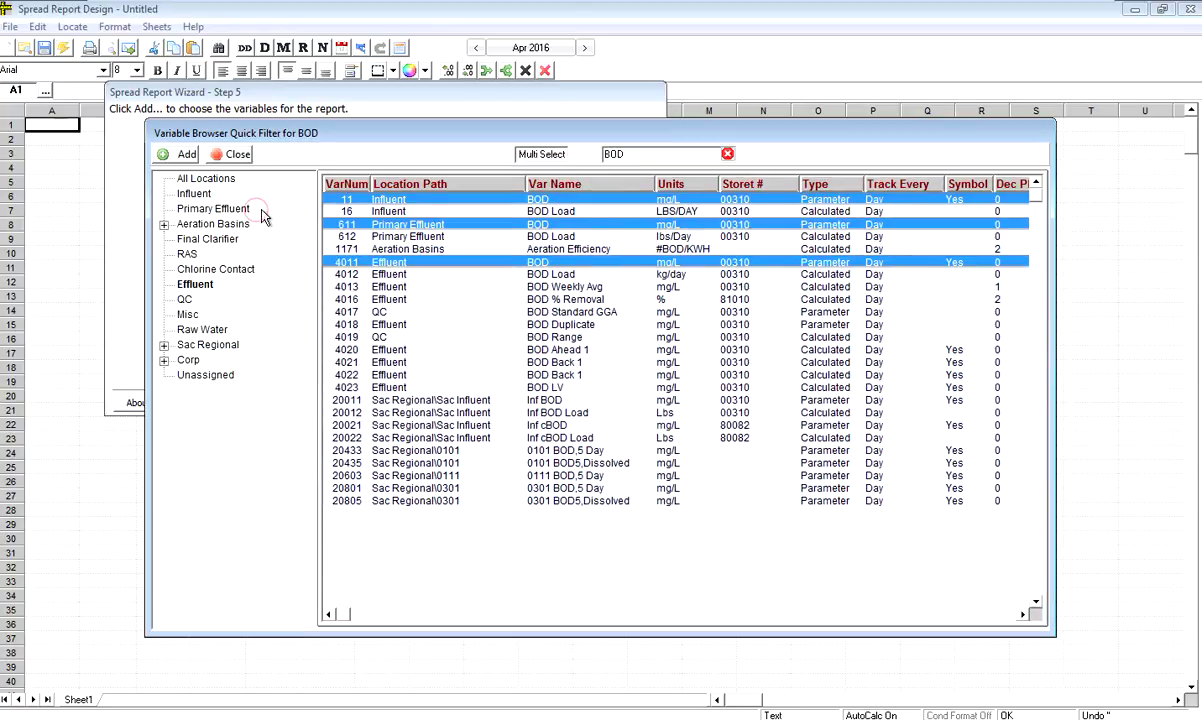
Filter for TSS and add Influent, Primary Effluent and Effluent TSS (26, 613, 4041).
{"action": "double_click", "coordinate": [608, 154]}
{"action": "type", "text": "TSS"}
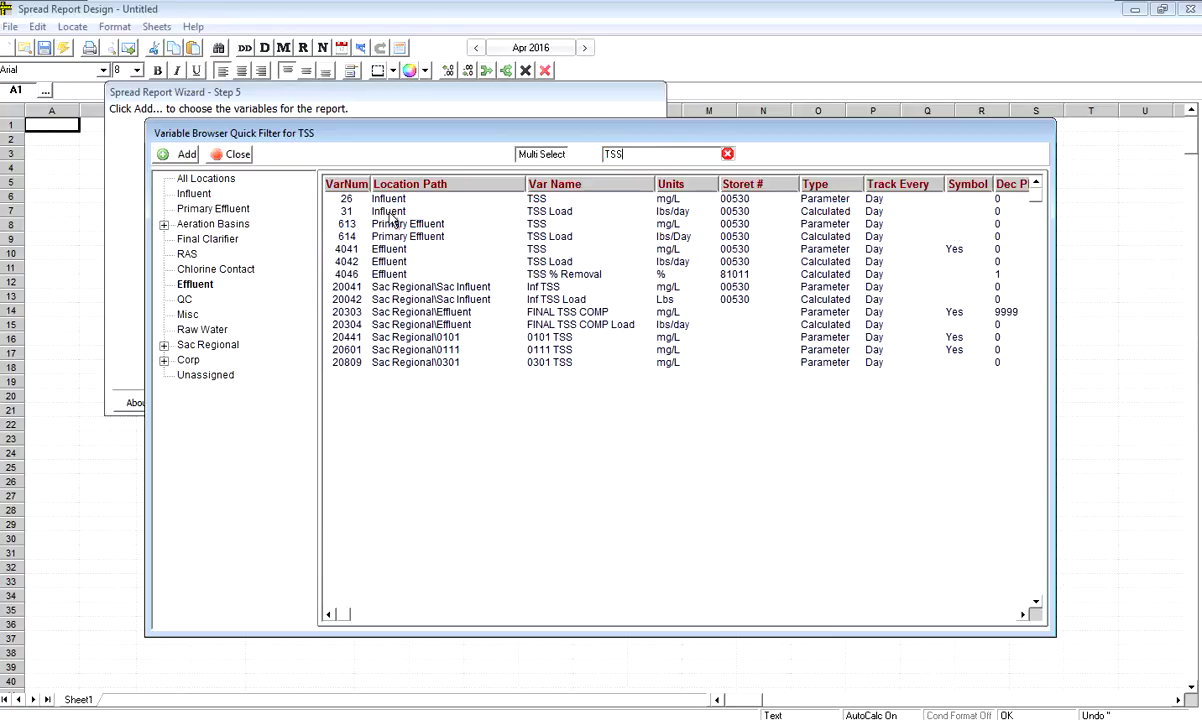
{"action": "left_click", "coordinate": [368, 199]}
{"action": "left_click", "coordinate": [396, 224]}
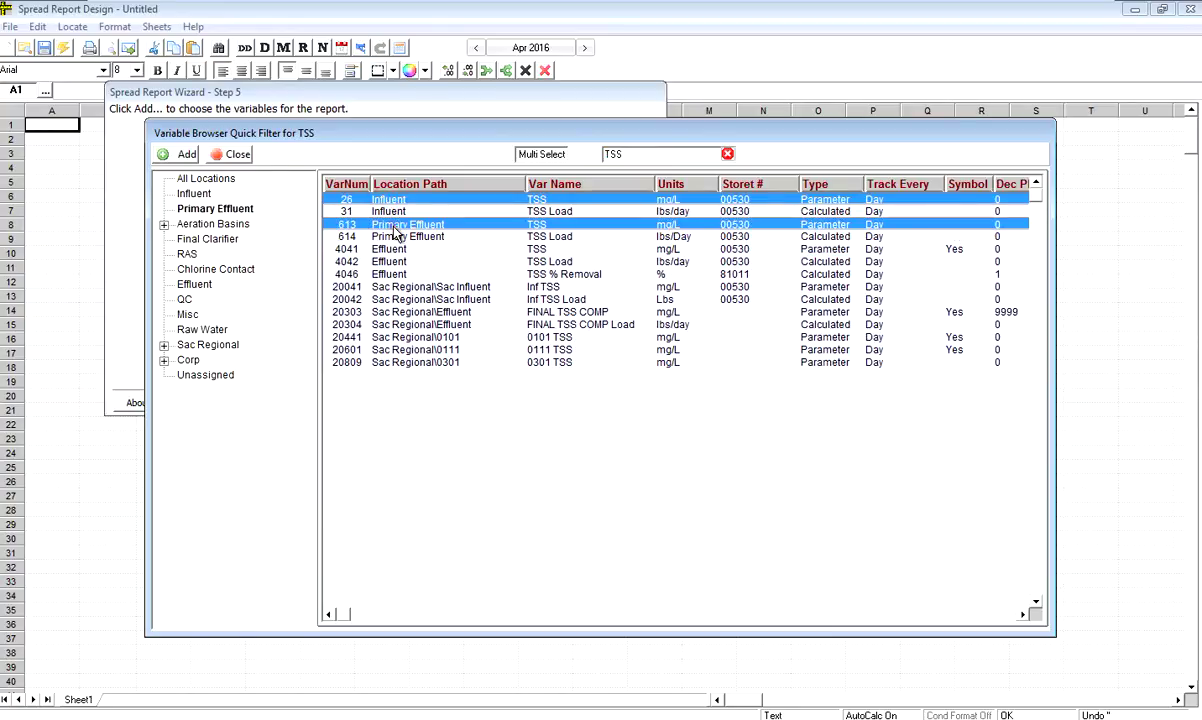
{"action": "left_click", "coordinate": [396, 249]}
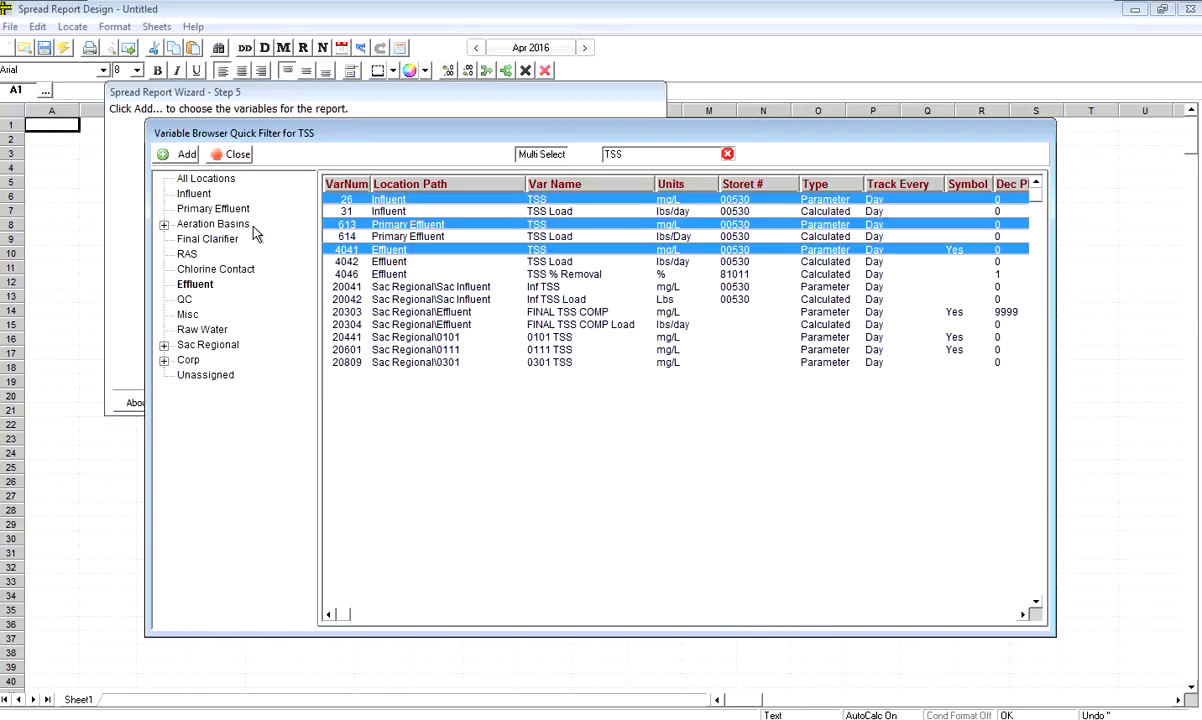
{"action": "left_click", "coordinate": [185, 156]}
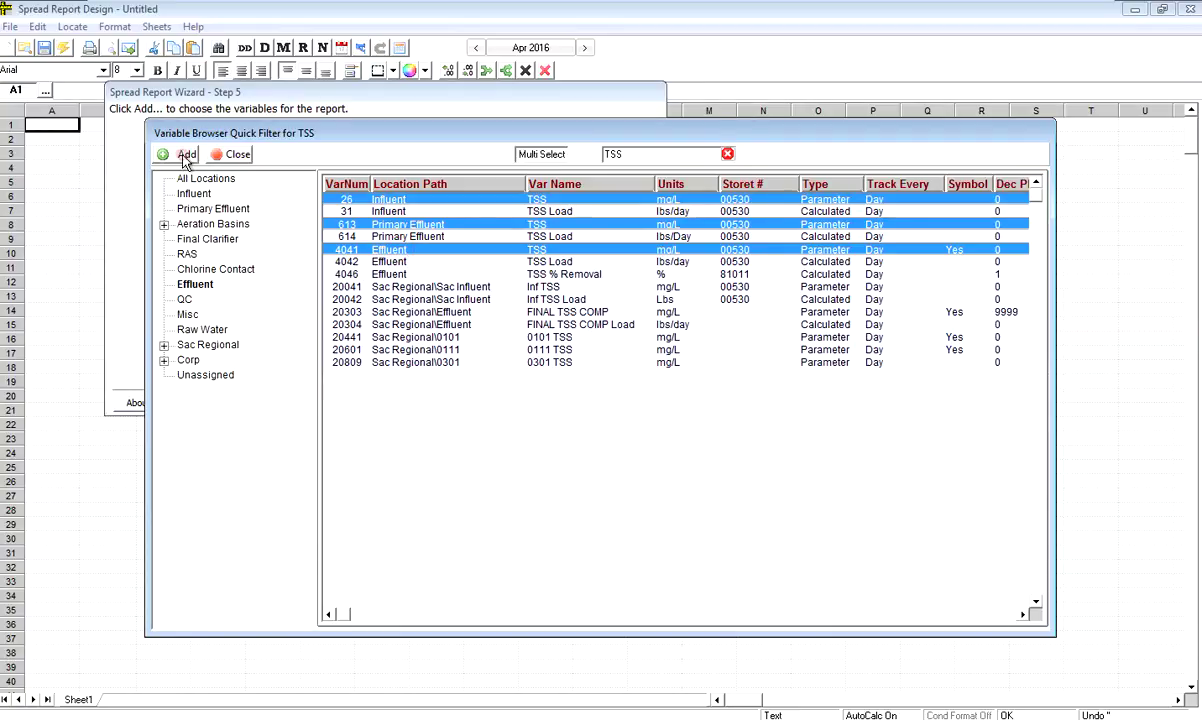
{"action": "left_click", "coordinate": [237, 155]}
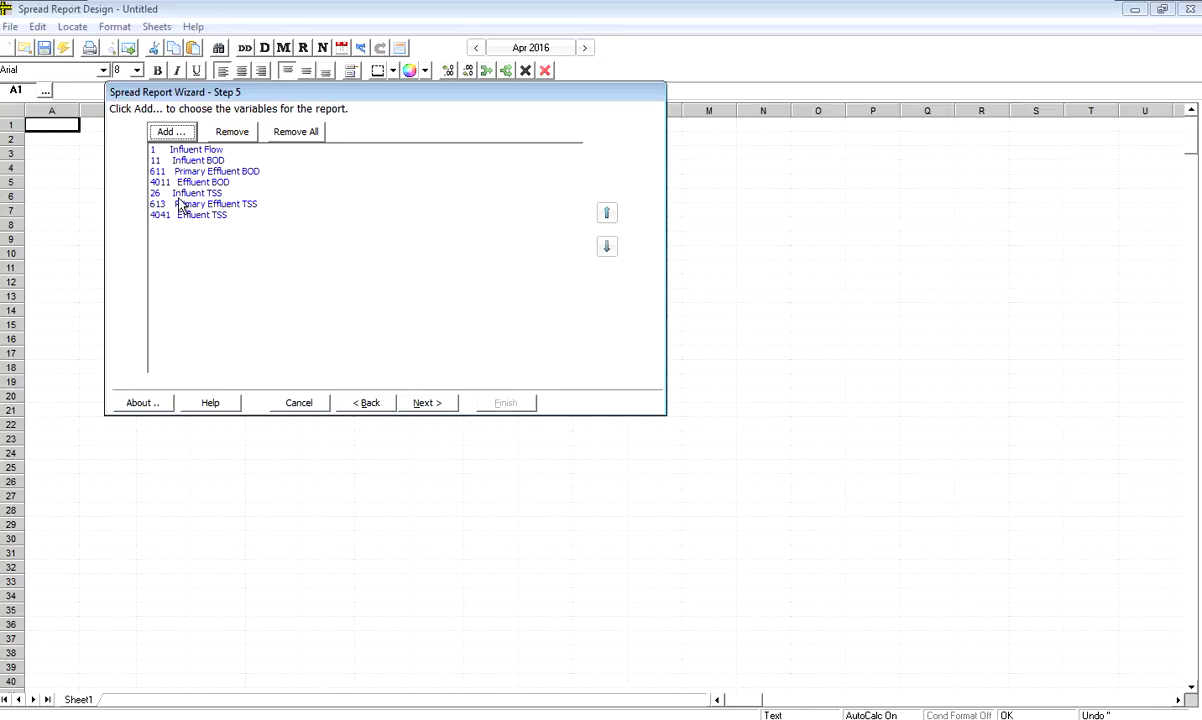
Move Influent TSS and Primary Effluent TSS up so each follows its location's BOD.
{"action": "left_click", "coordinate": [175, 193]}
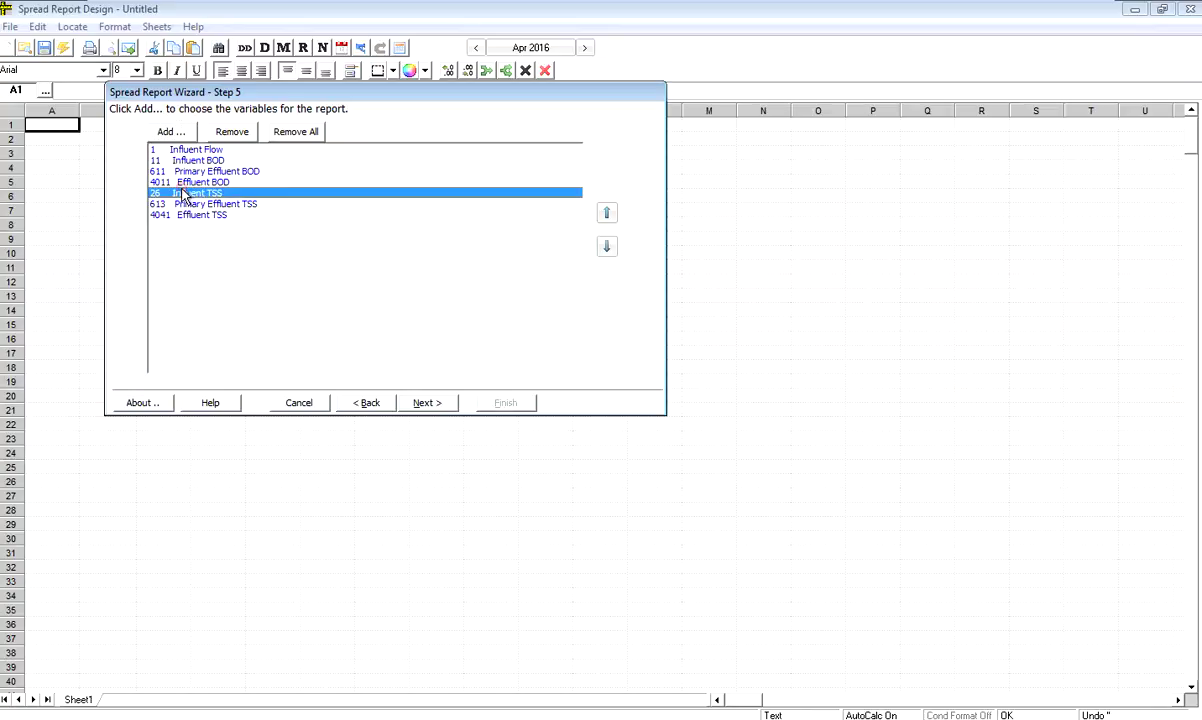
{"action": "left_click", "coordinate": [607, 214]}
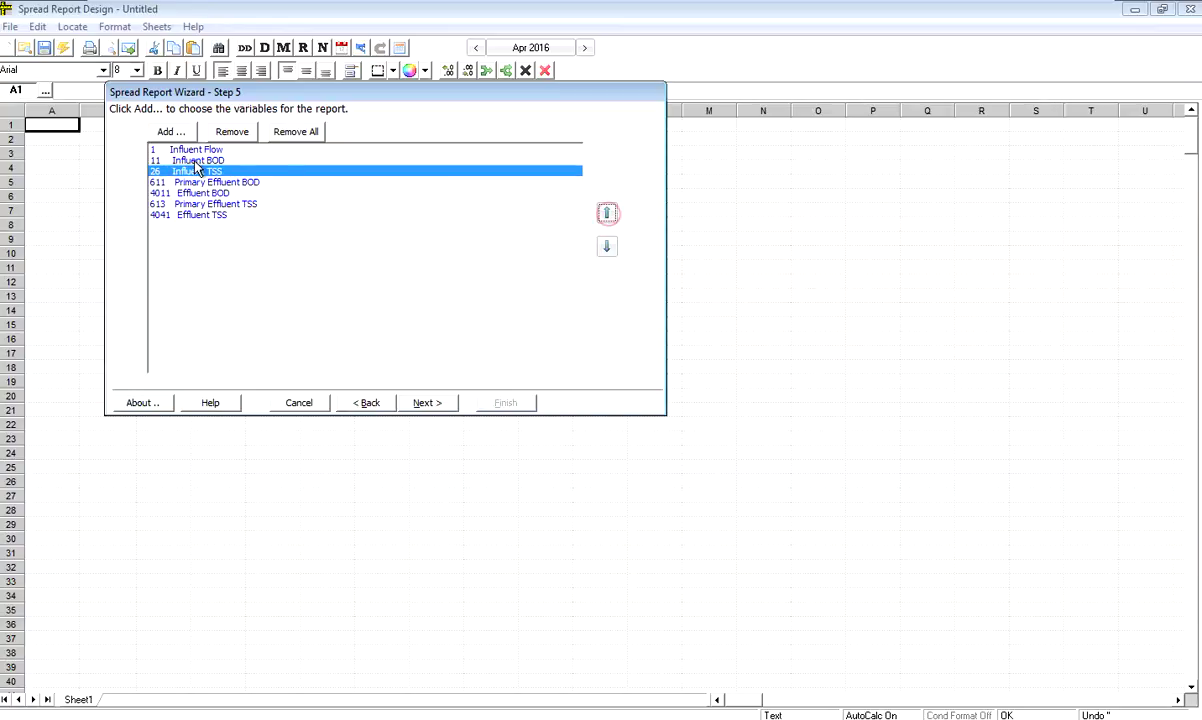
{"action": "left_click", "coordinate": [200, 203]}
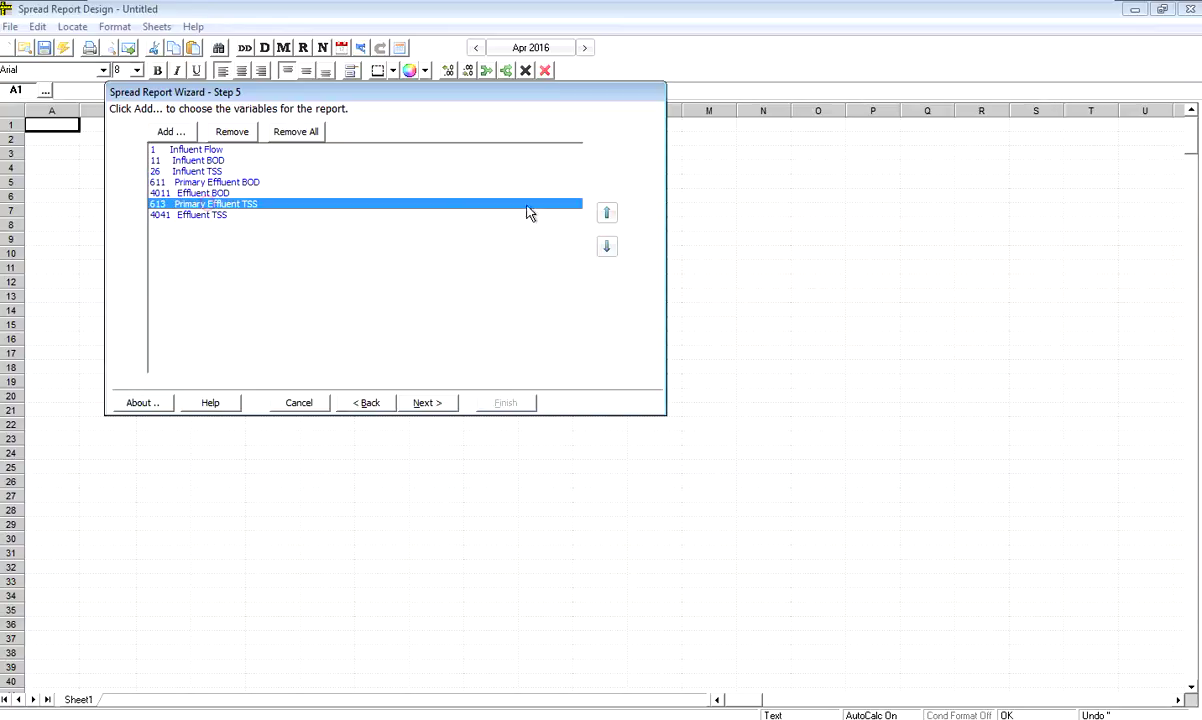
{"action": "left_click", "coordinate": [607, 214]}
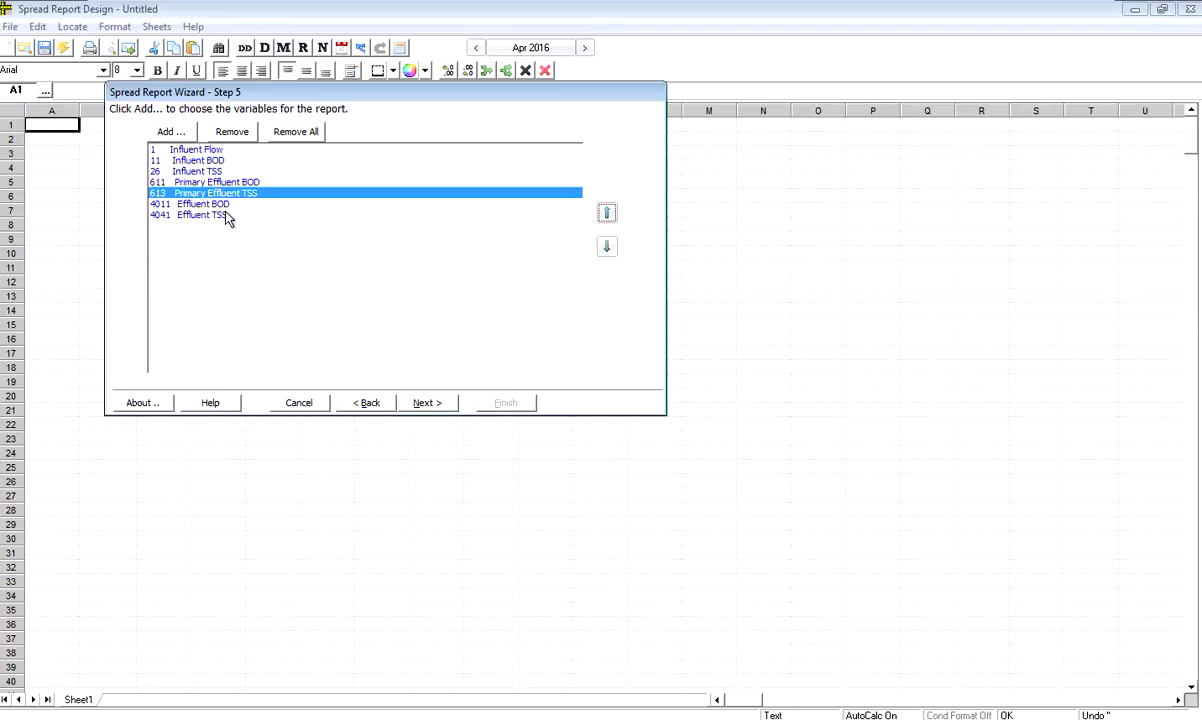
{"action": "left_click", "coordinate": [424, 403]}
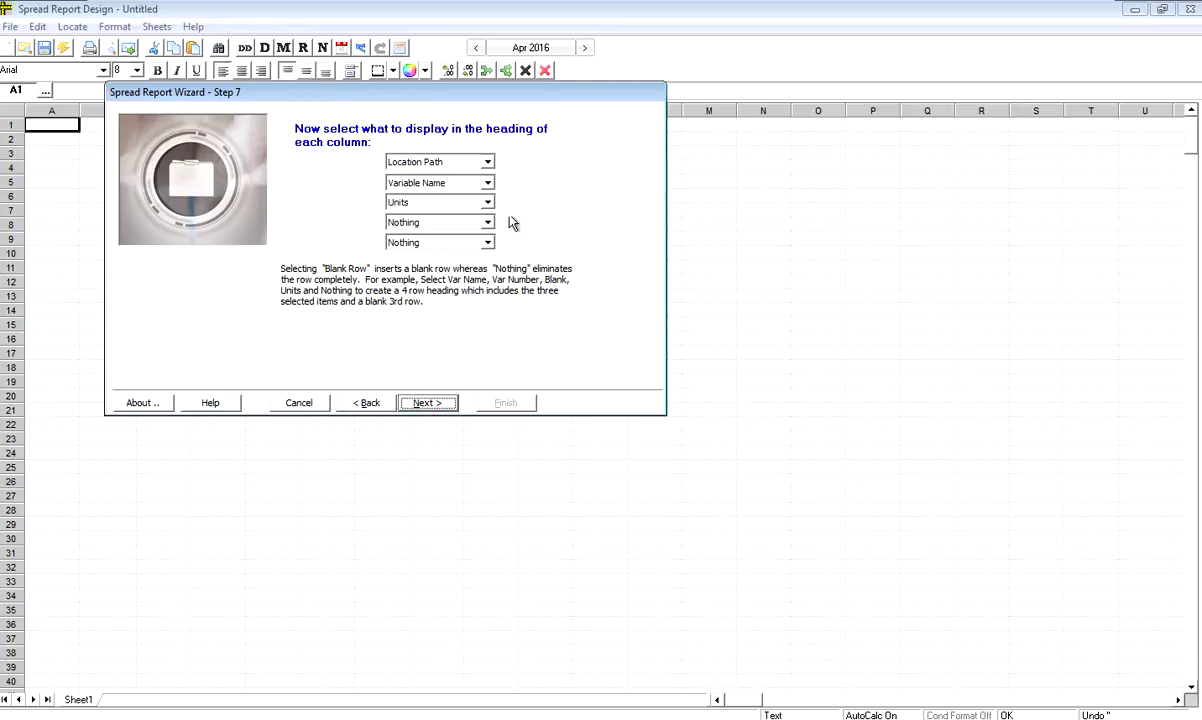
Keep default headings, min/max/total/average statistics and Shaded, Blue format through to step 12.
{"action": "left_click", "coordinate": [424, 403]}
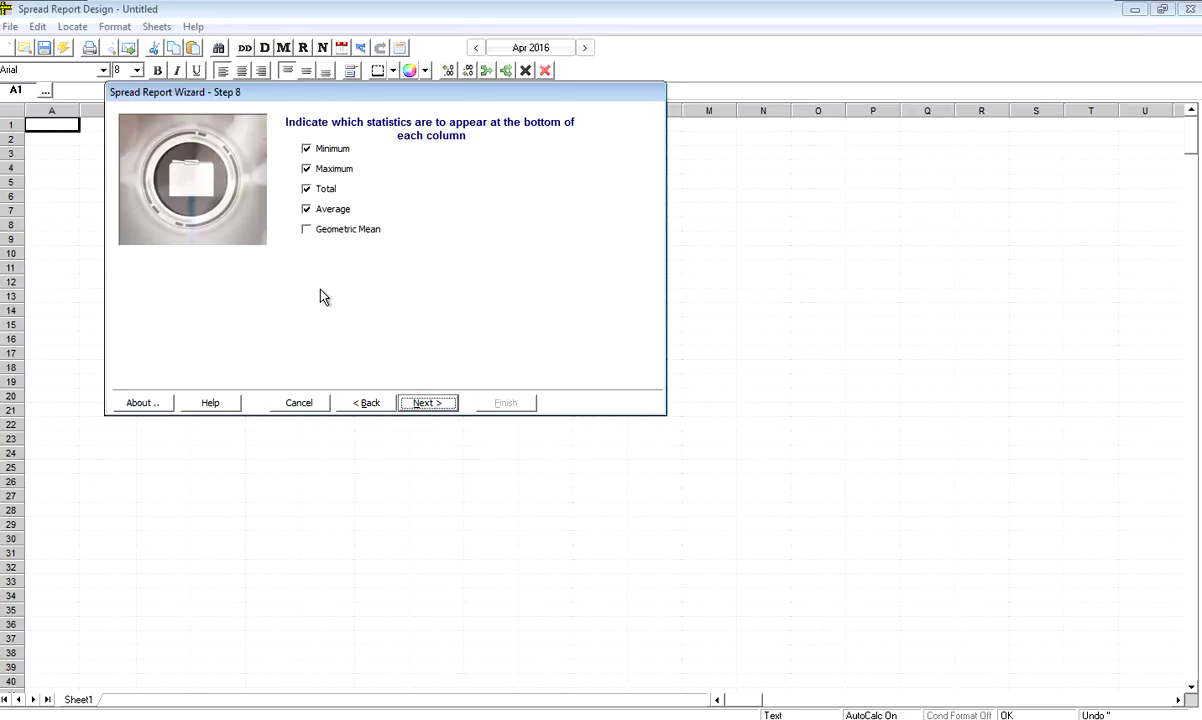
{"action": "left_click", "coordinate": [421, 404]}
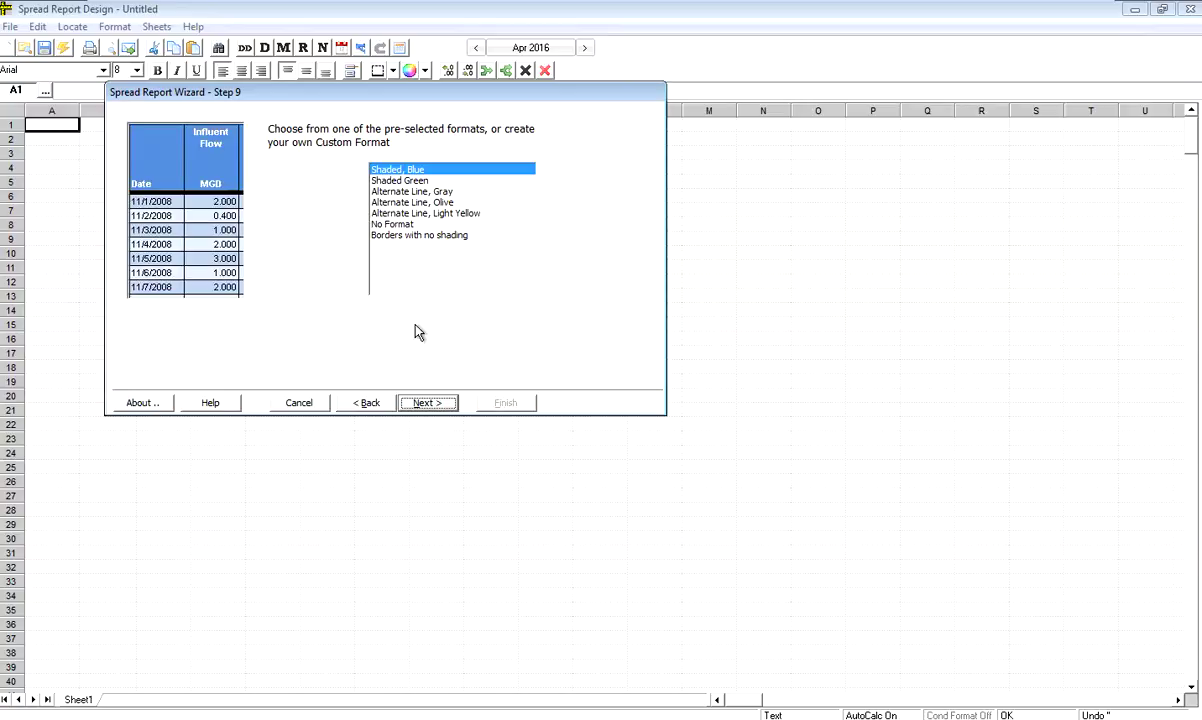
{"action": "left_click", "coordinate": [424, 404]}
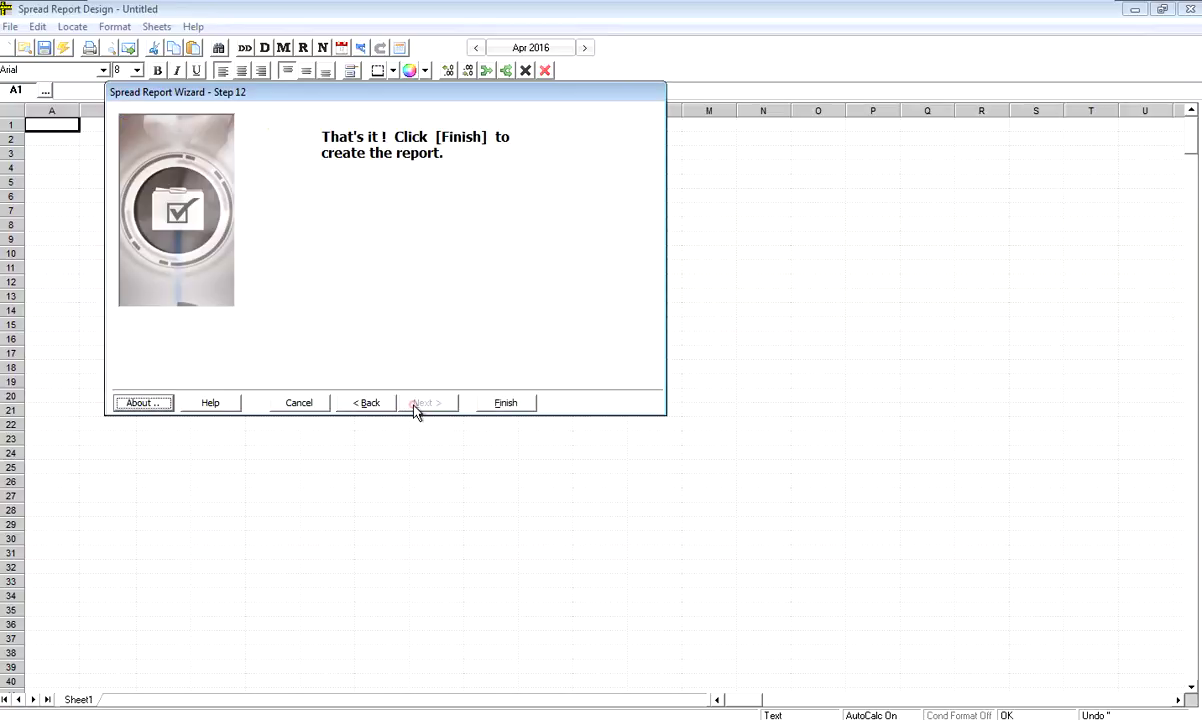
Generate the April 2016 report and move its title from G2 to B2.
{"action": "left_click", "coordinate": [503, 404]}
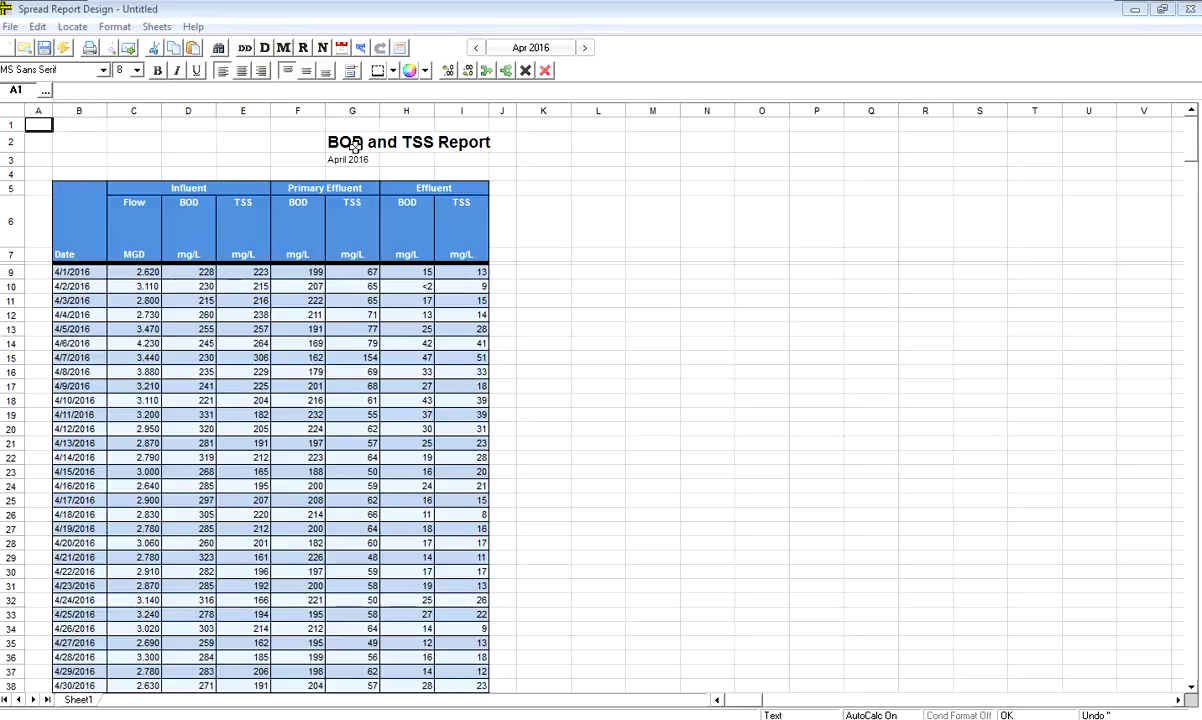
{"action": "left_click", "coordinate": [354, 145]}
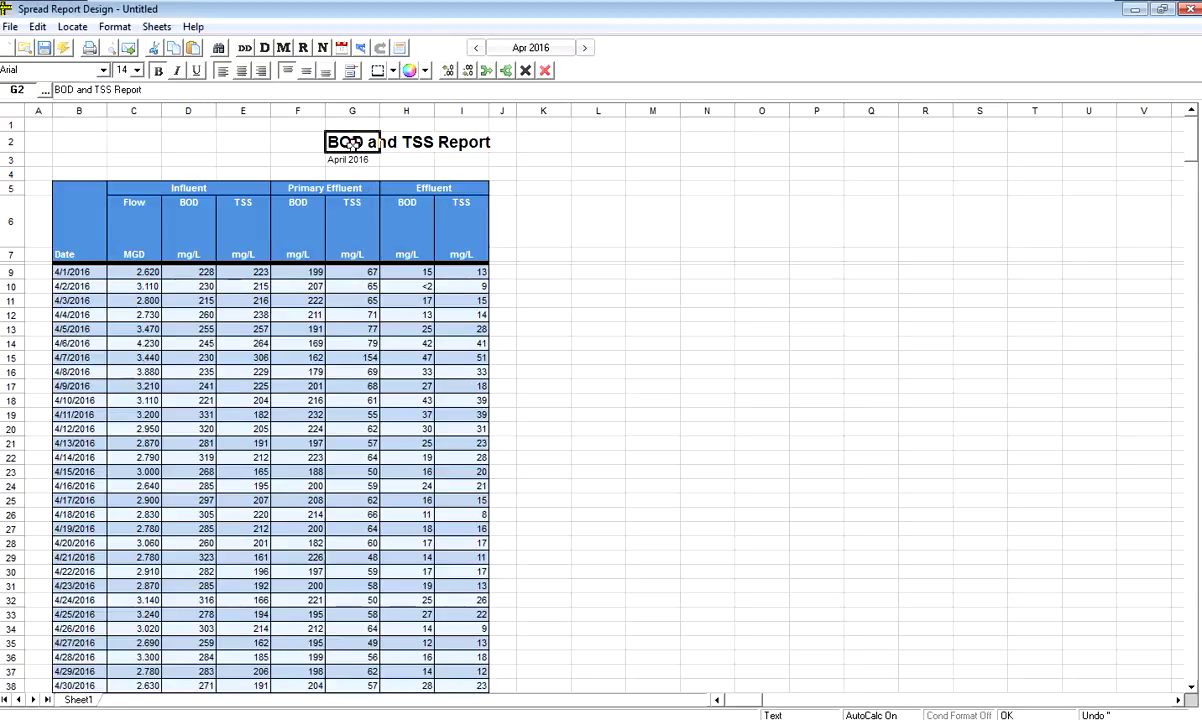
{"action": "left_click_drag", "start_coordinate": [354, 141], "coordinate": [92, 142]}
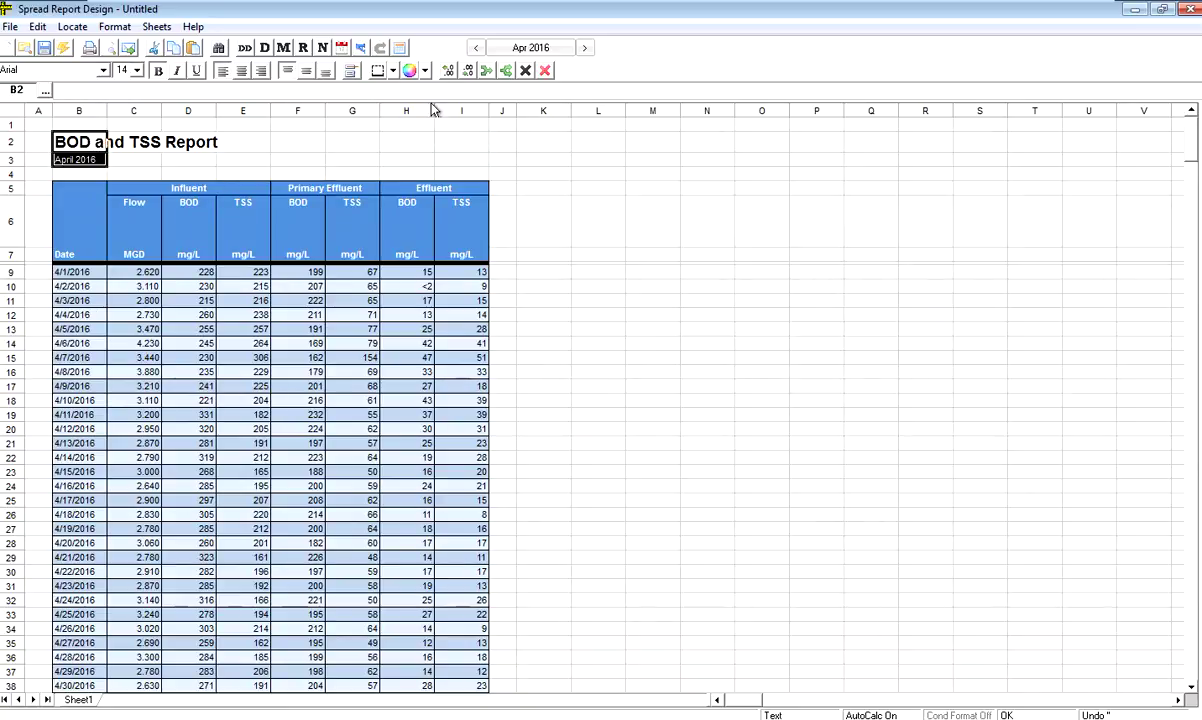
Switch the report from Apr 2016 to Mar 2016 and review the statistics rows.
{"action": "left_click", "coordinate": [479, 49]}
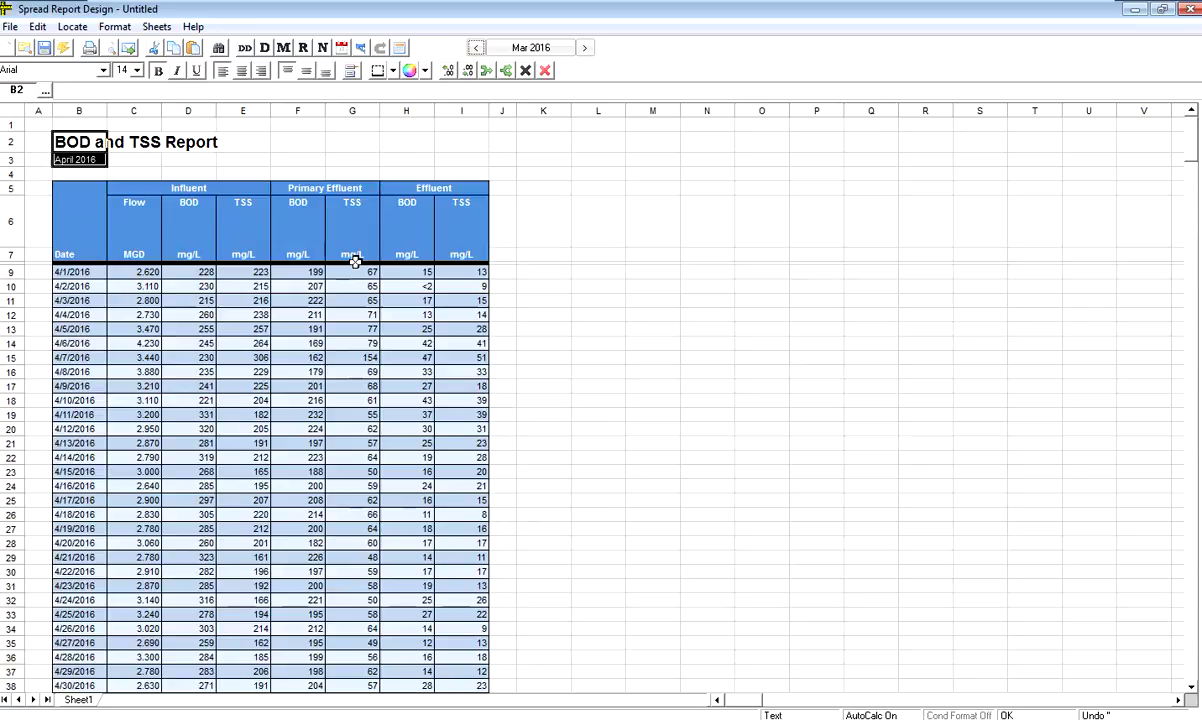
{"action": "left_click", "coordinate": [510, 287]}
{"action": "scroll", "coordinate": [512, 293], "scroll_direction": "down", "scroll_amount": 3}
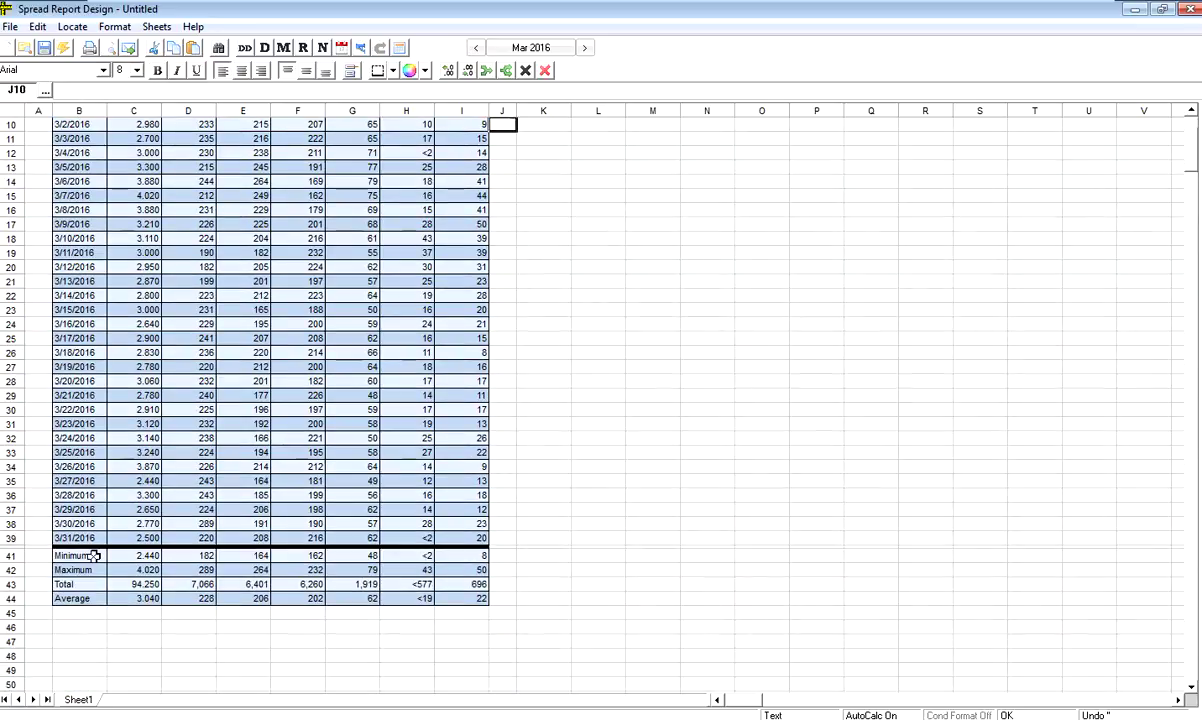
{"action": "scroll", "coordinate": [172, 462], "scroll_direction": "up", "scroll_amount": 3}
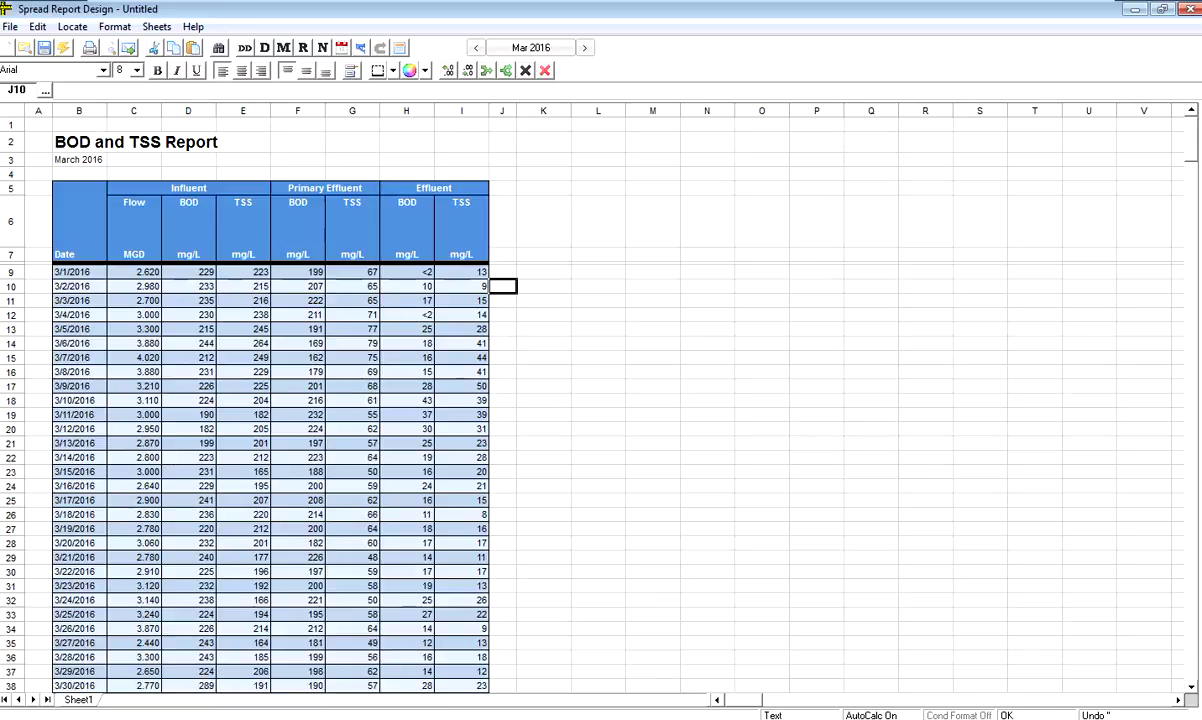